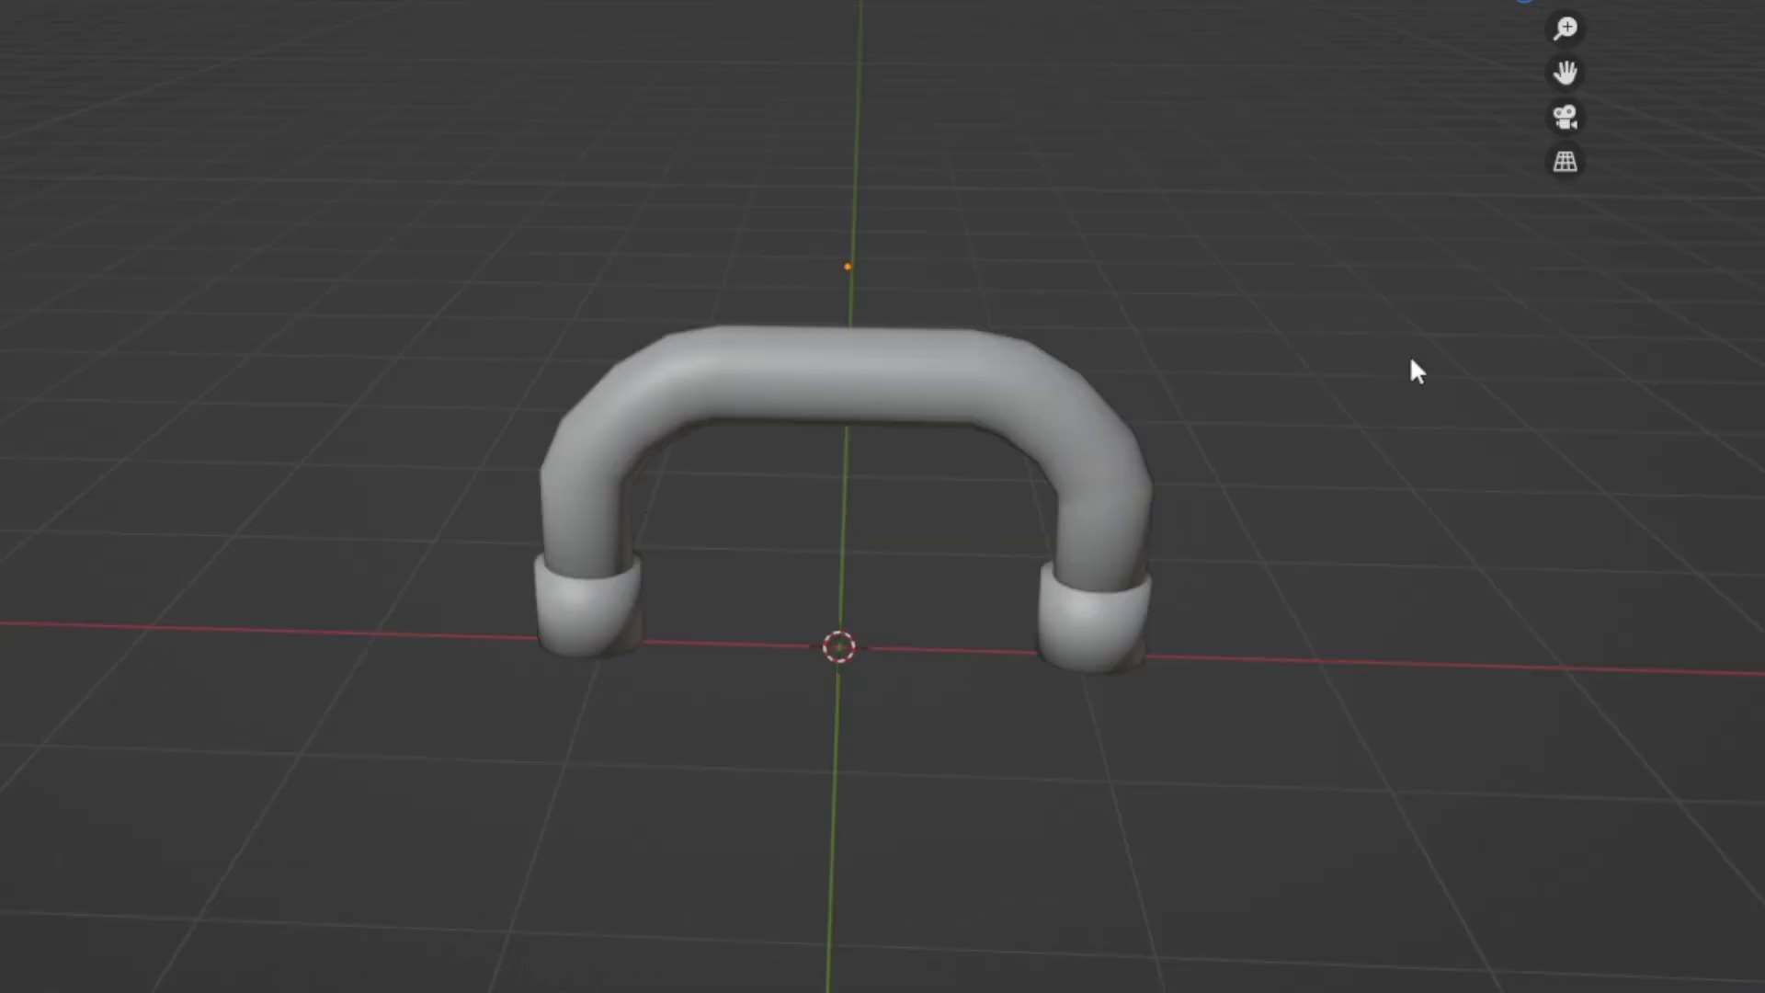
Hide the arch and inspect the U-shaped handle's end caps from several angles.
mouse_move(1410, 354)
middle_mouse_down()
mouse_move(1488, 381)
mouse_move(1413, 334)
middle_mouse_up()
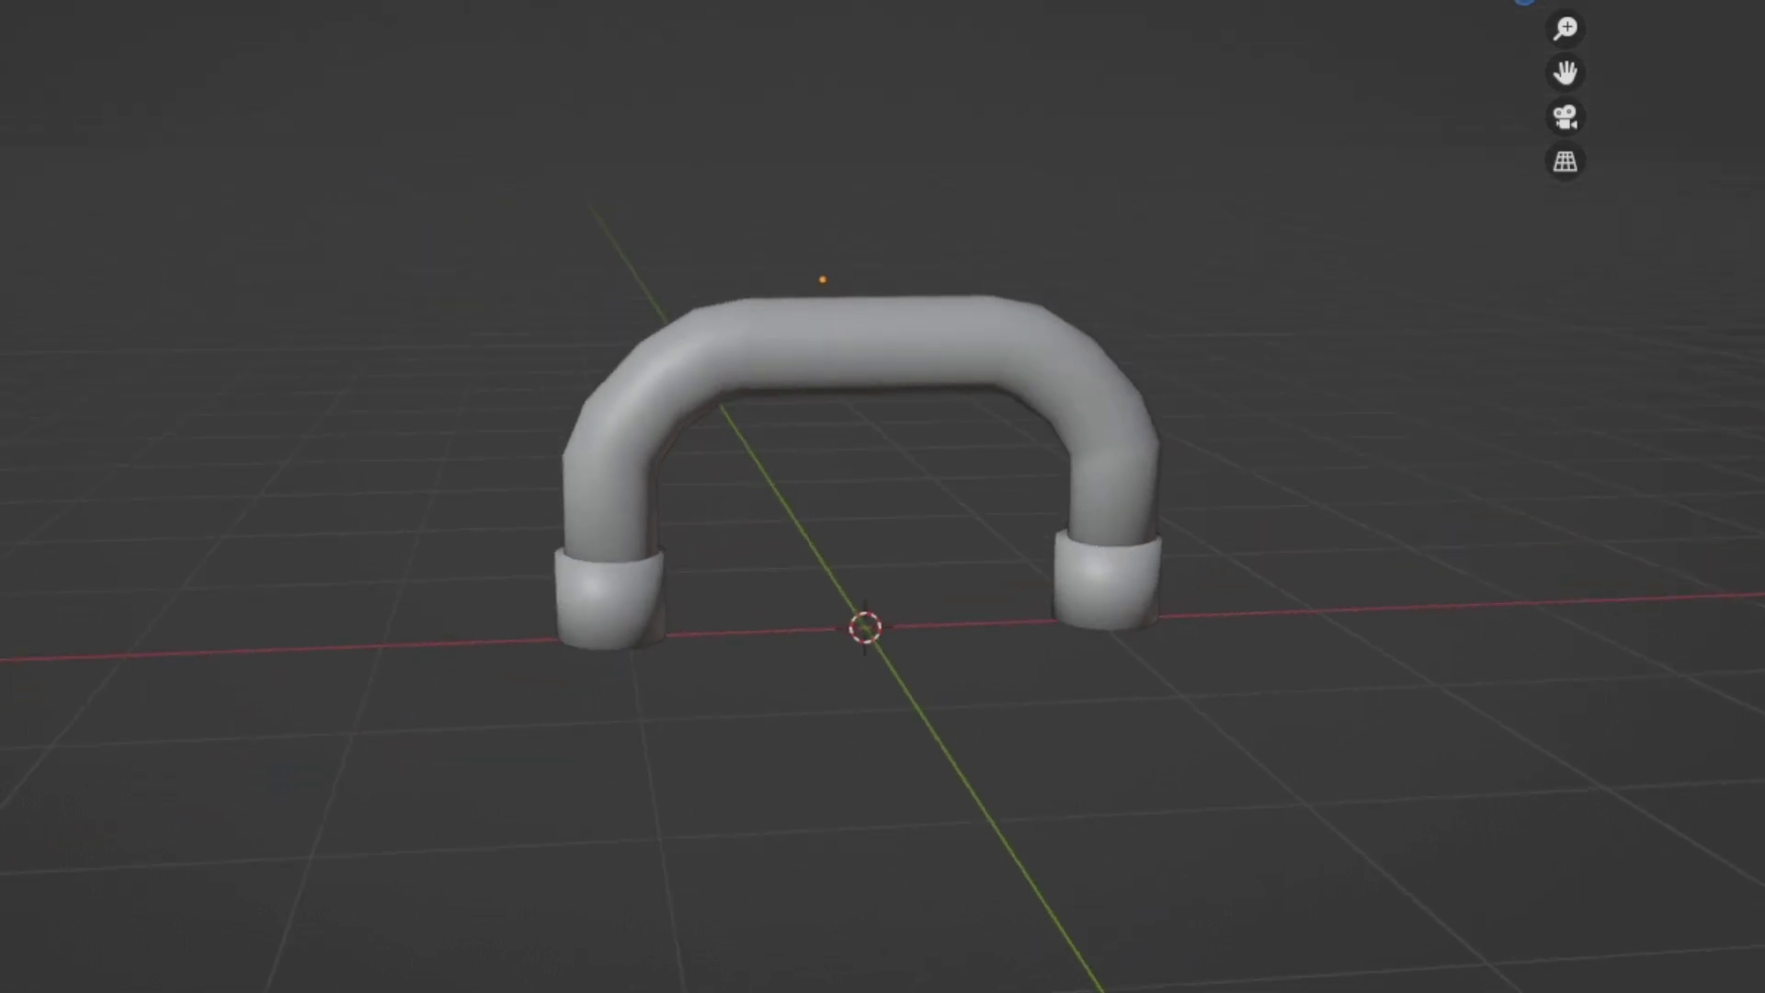
key("h")
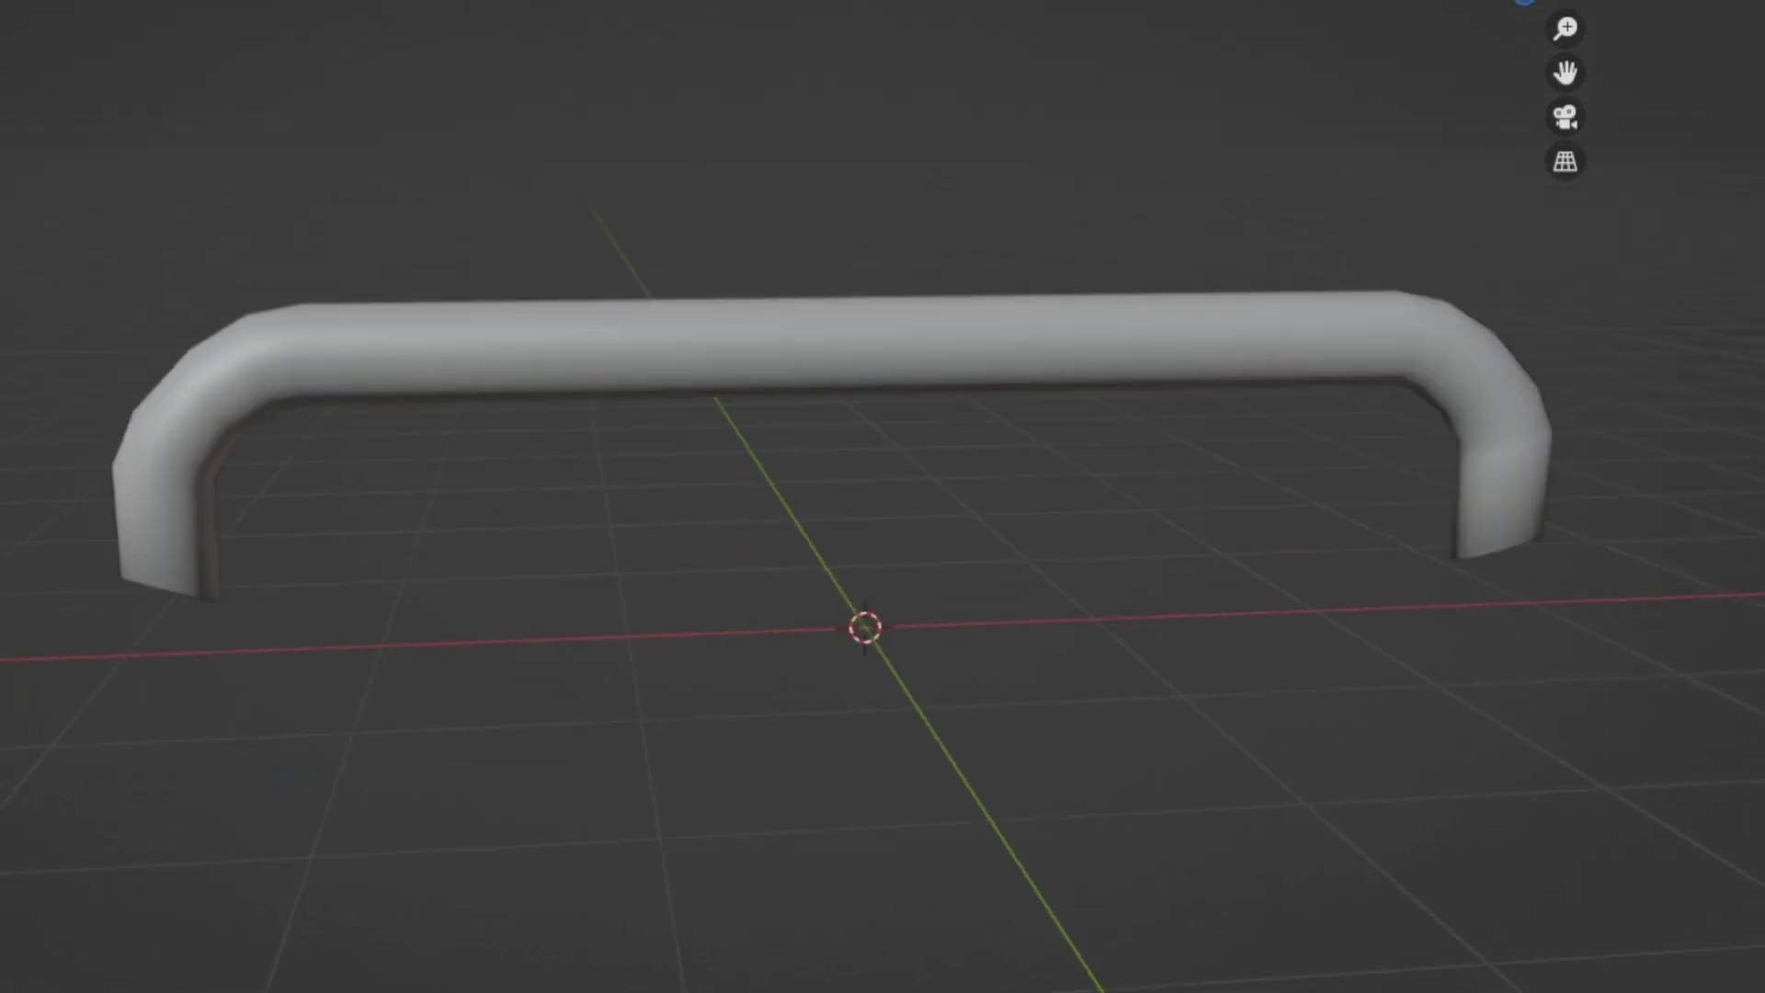
mouse_move(1543, 120)
middle_mouse_down()
mouse_move(1493, 186)
mouse_move(1352, 161)
middle_mouse_up()
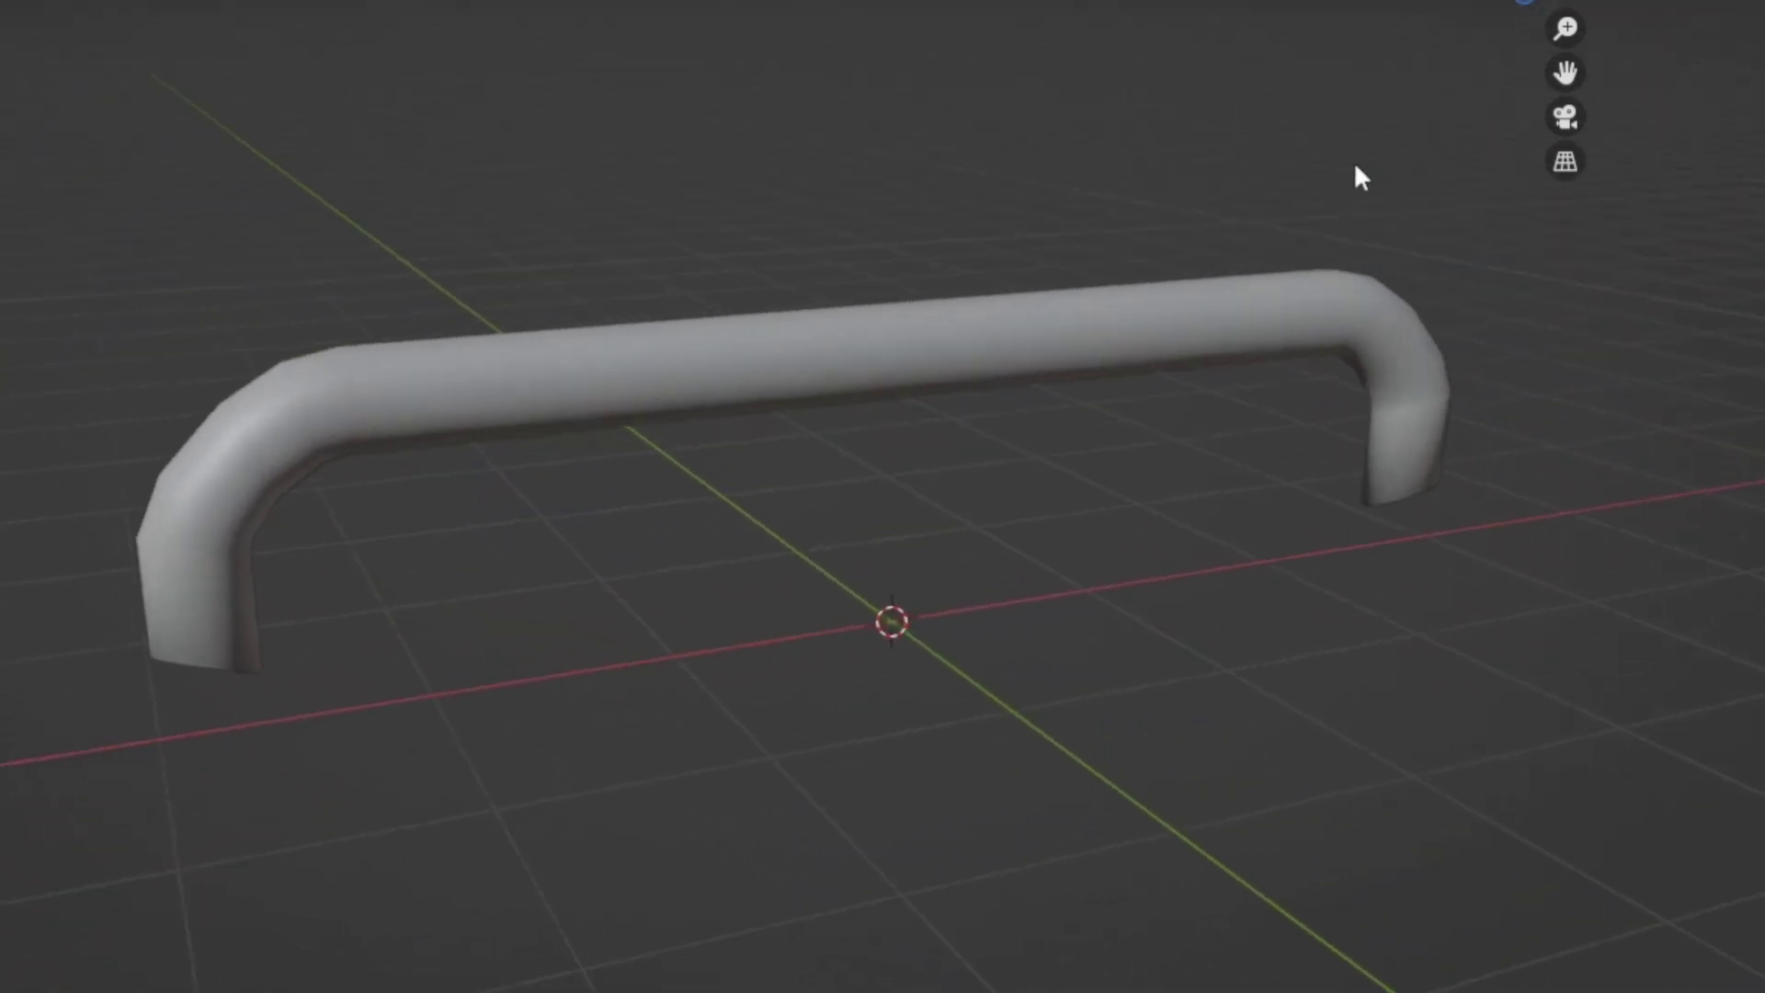
mouse_move(1382, 366)
middle_mouse_down()
mouse_move(1102, 397)
mouse_move(1306, 362)
middle_mouse_up()
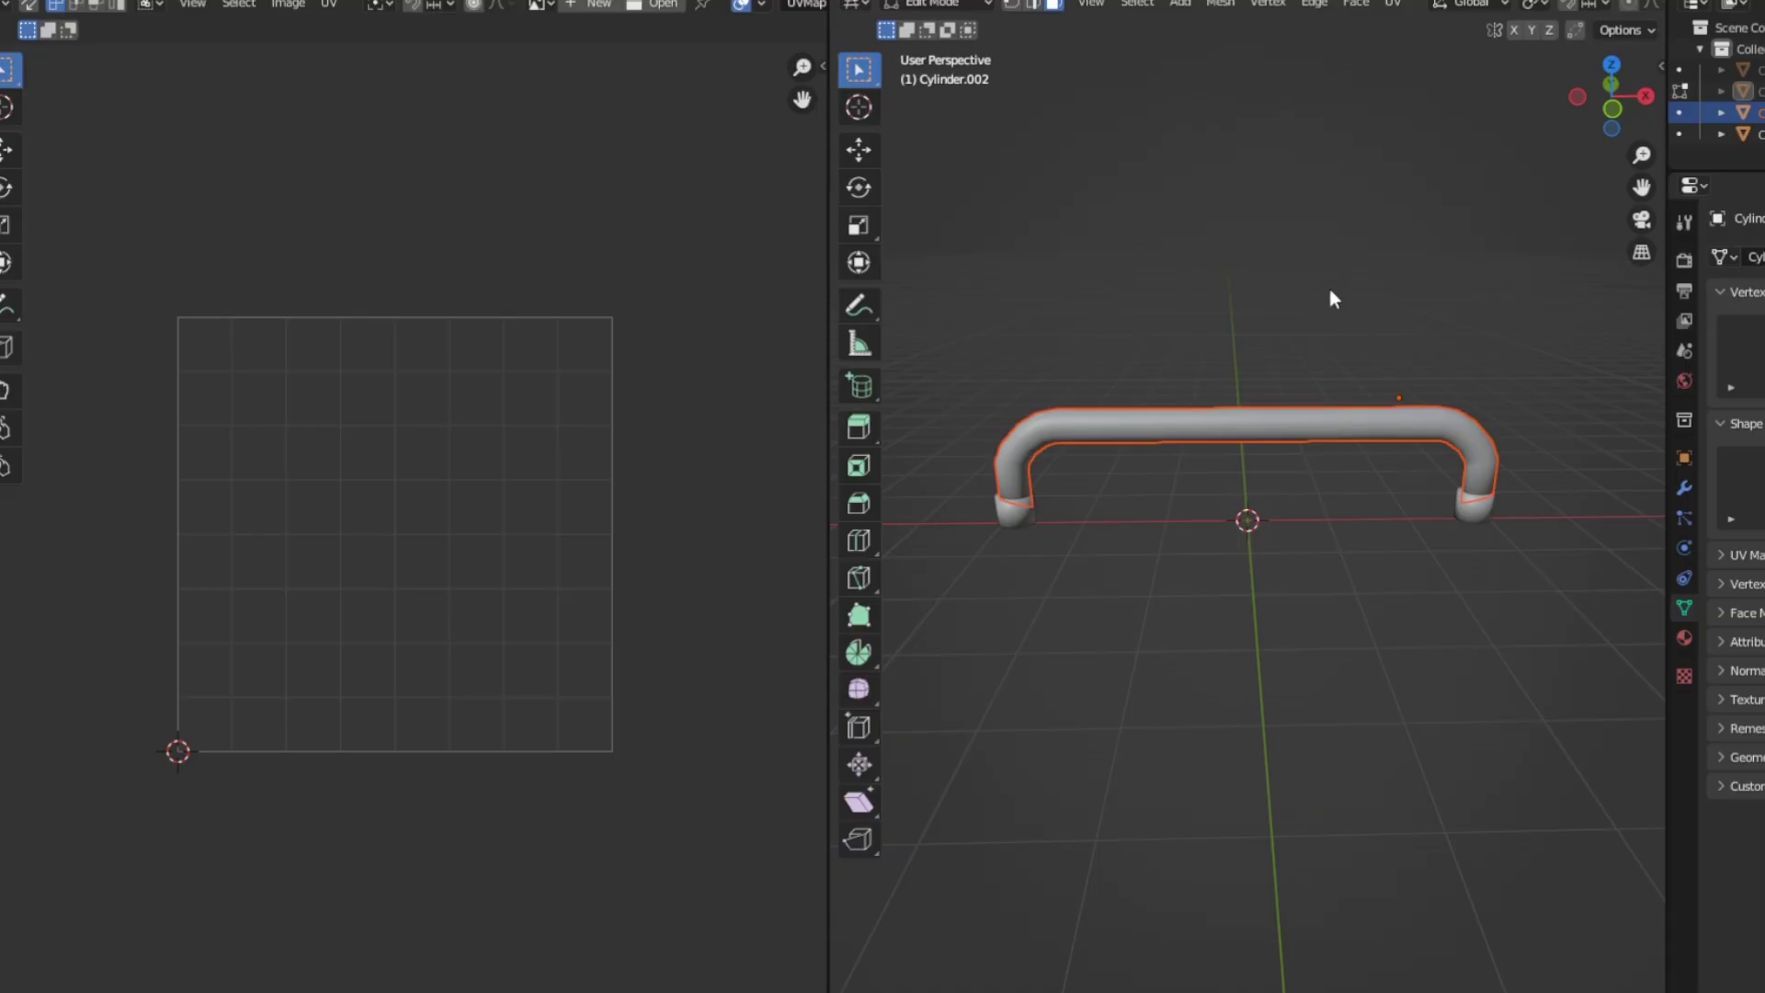
middle_click_drag(1322, 295, 1217, 391)
Select the Cylinder.003 handle and enter Edit Mode on its mesh.
left_click(1210, 419)
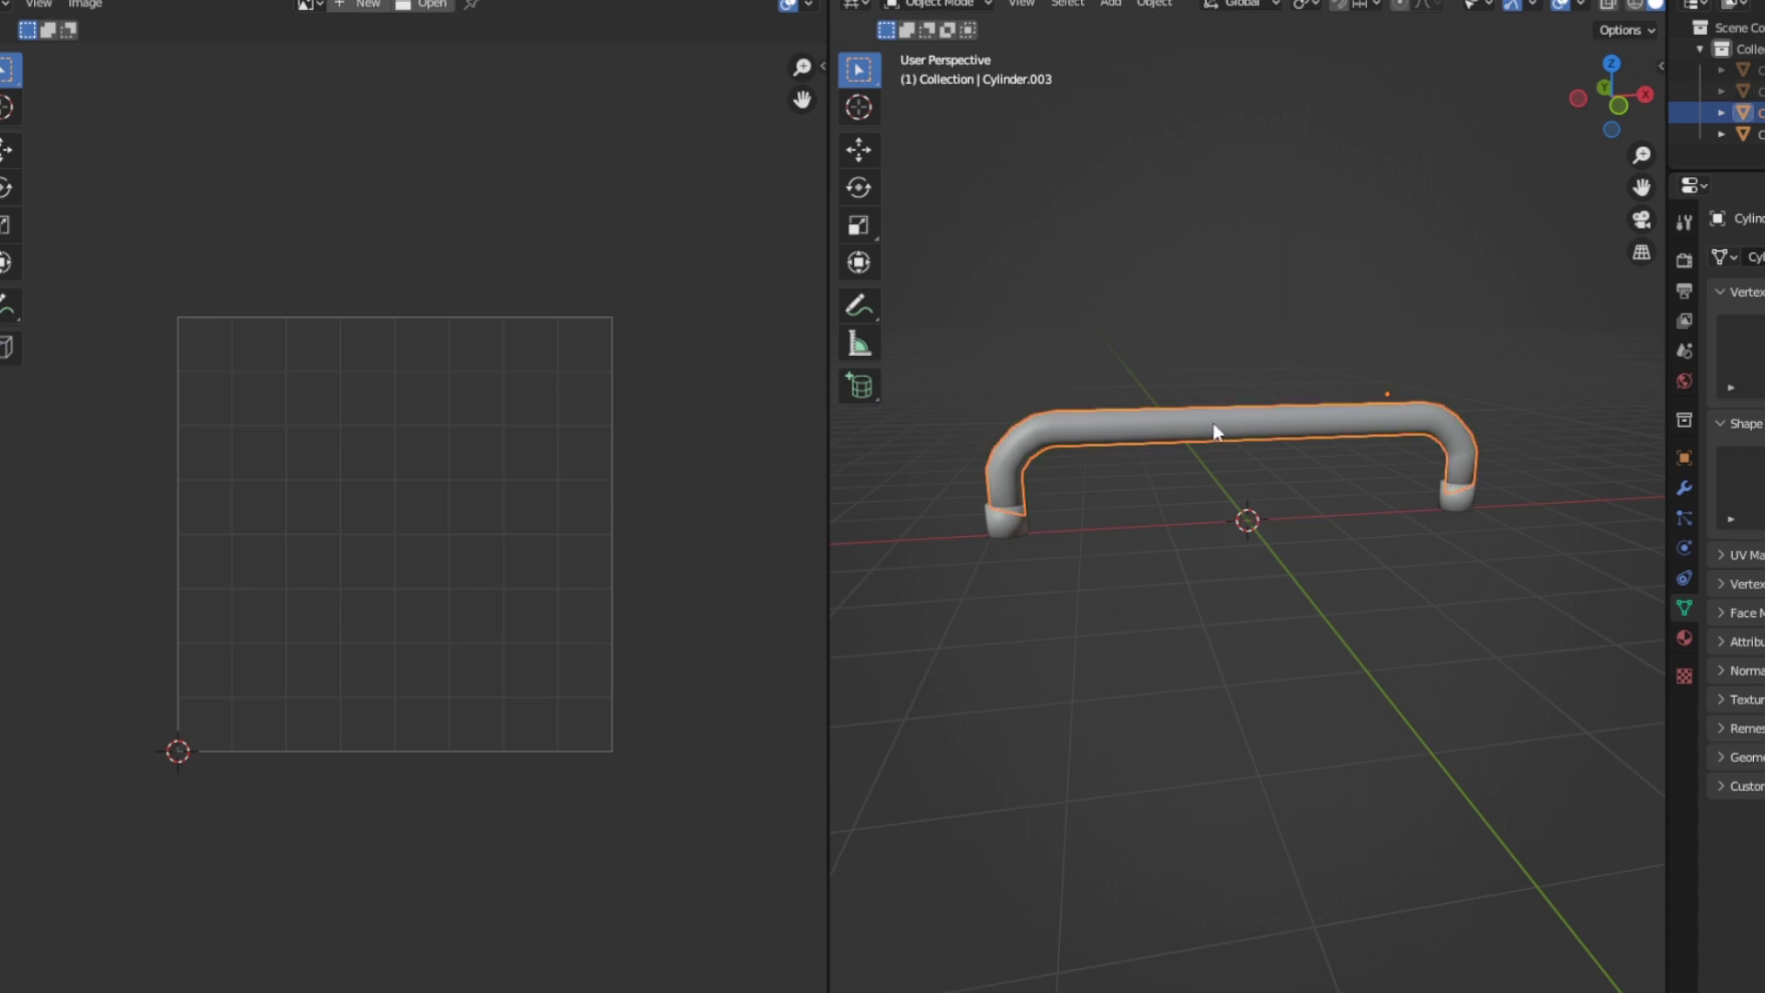
key("Tab")
middle_click_drag(1355, 325, 1333, 323)
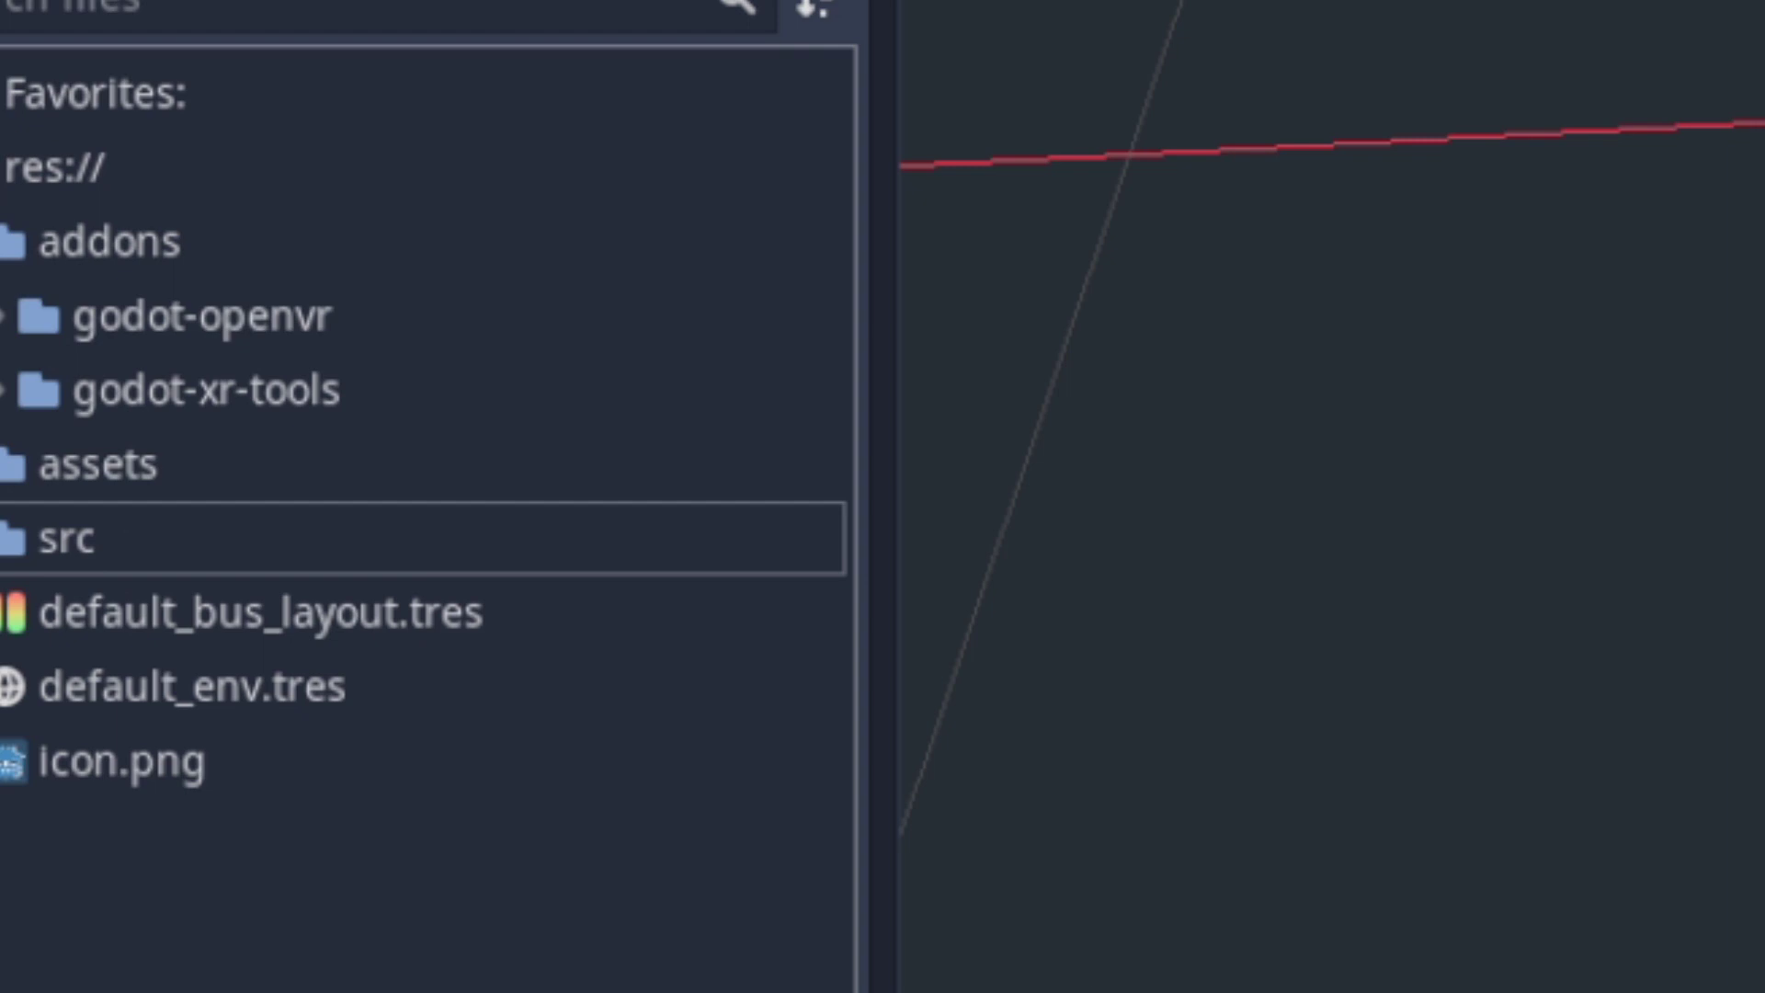
Expand addons/godot-xr-tools/functions and select Function_Climb_movement.tscn.
left_click(5, 391)
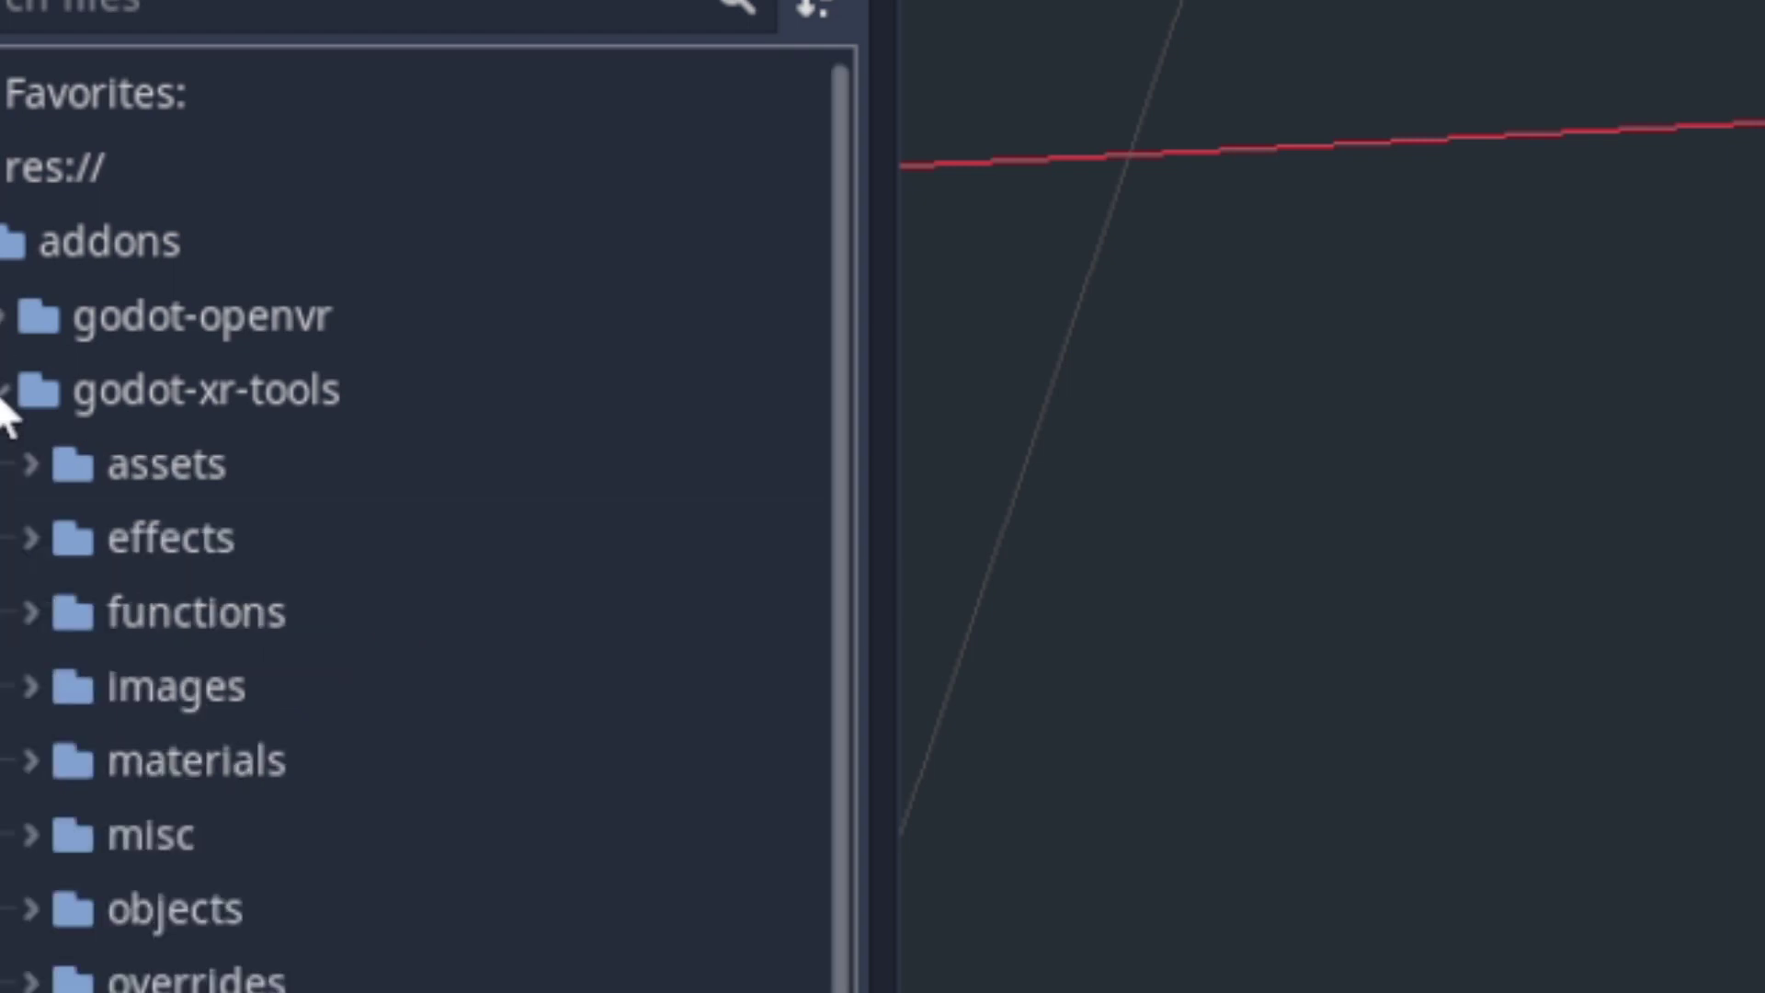
left_click(31, 612)
scroll(442, 663, "down", 3)
scroll(473, 630, "down", 2)
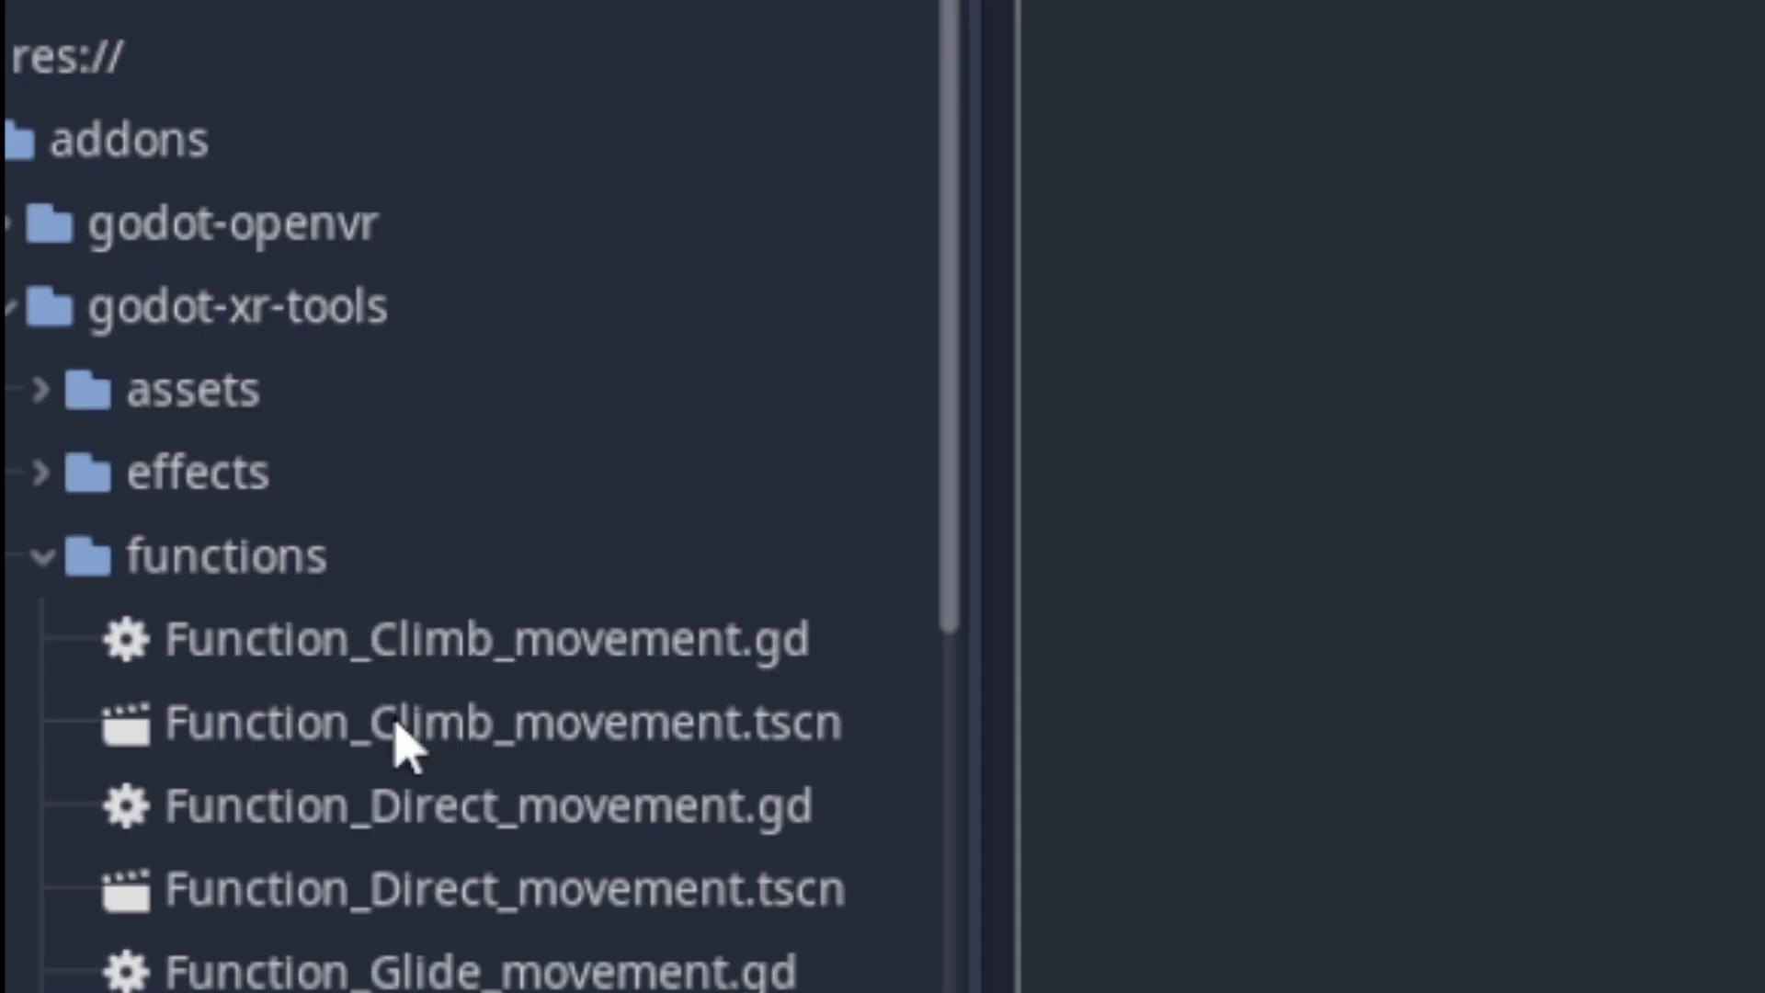
left_click(397, 731)
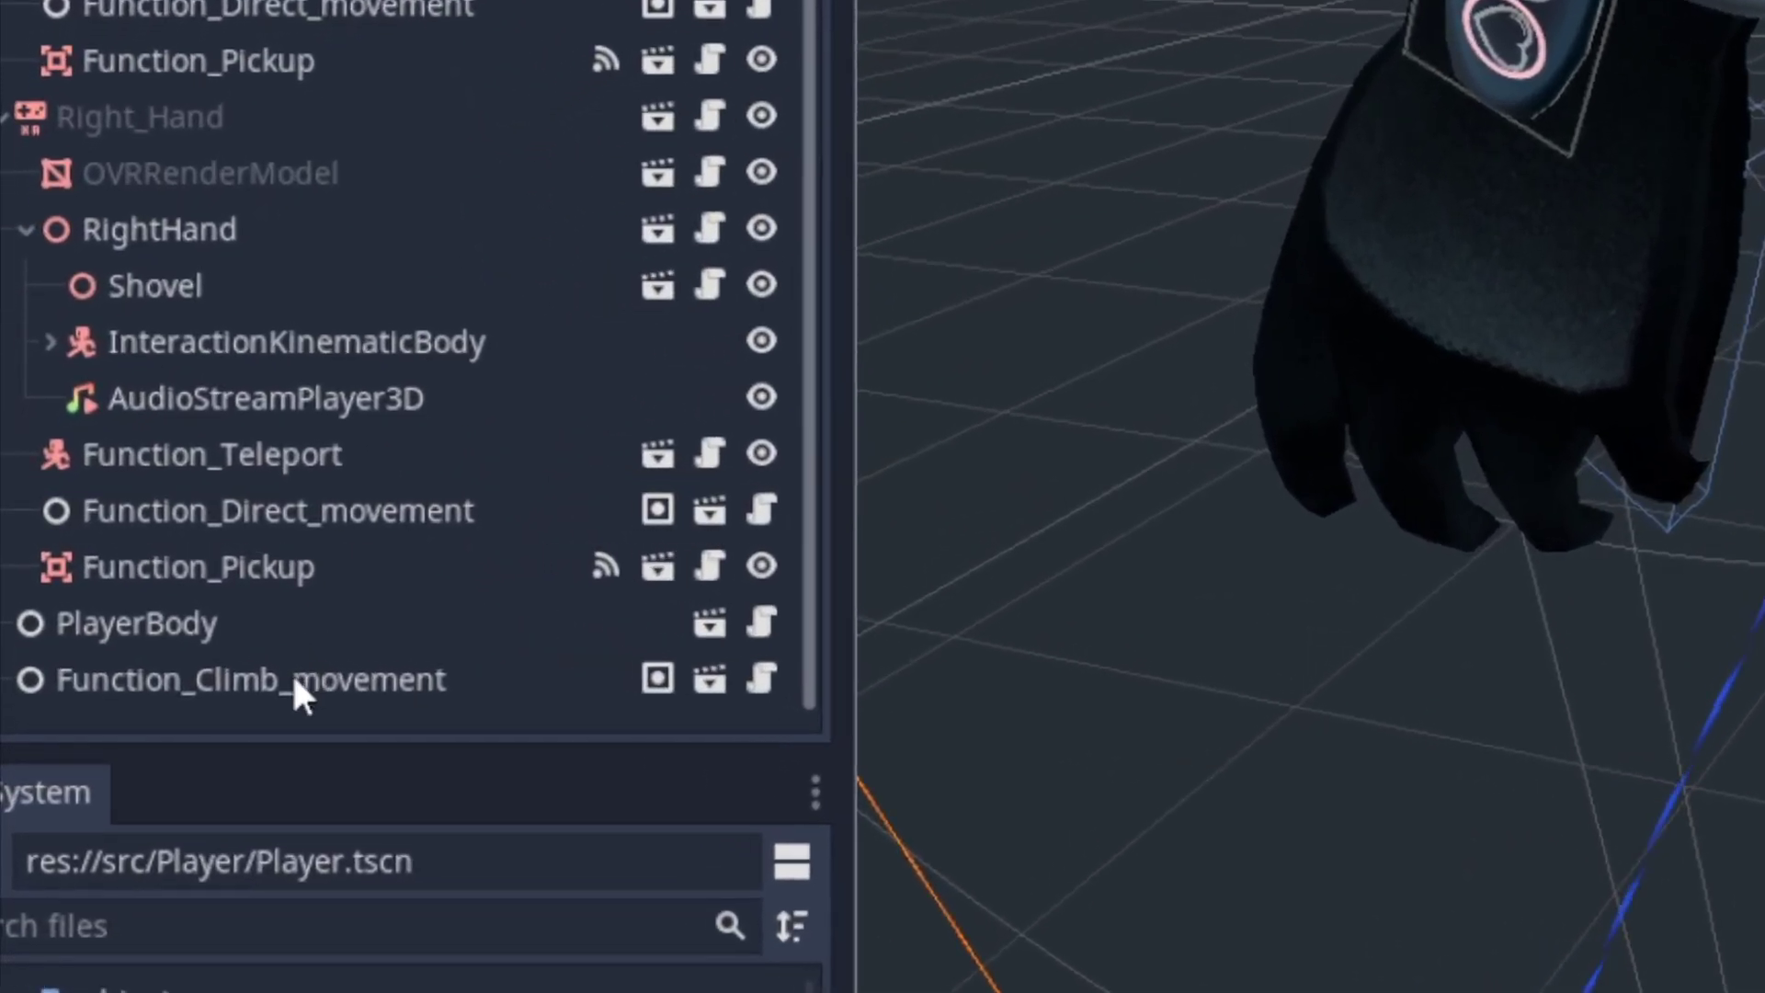
Select the Function_Climb_movement node to view its Left and Right Pickup settings.
left_click(291, 676)
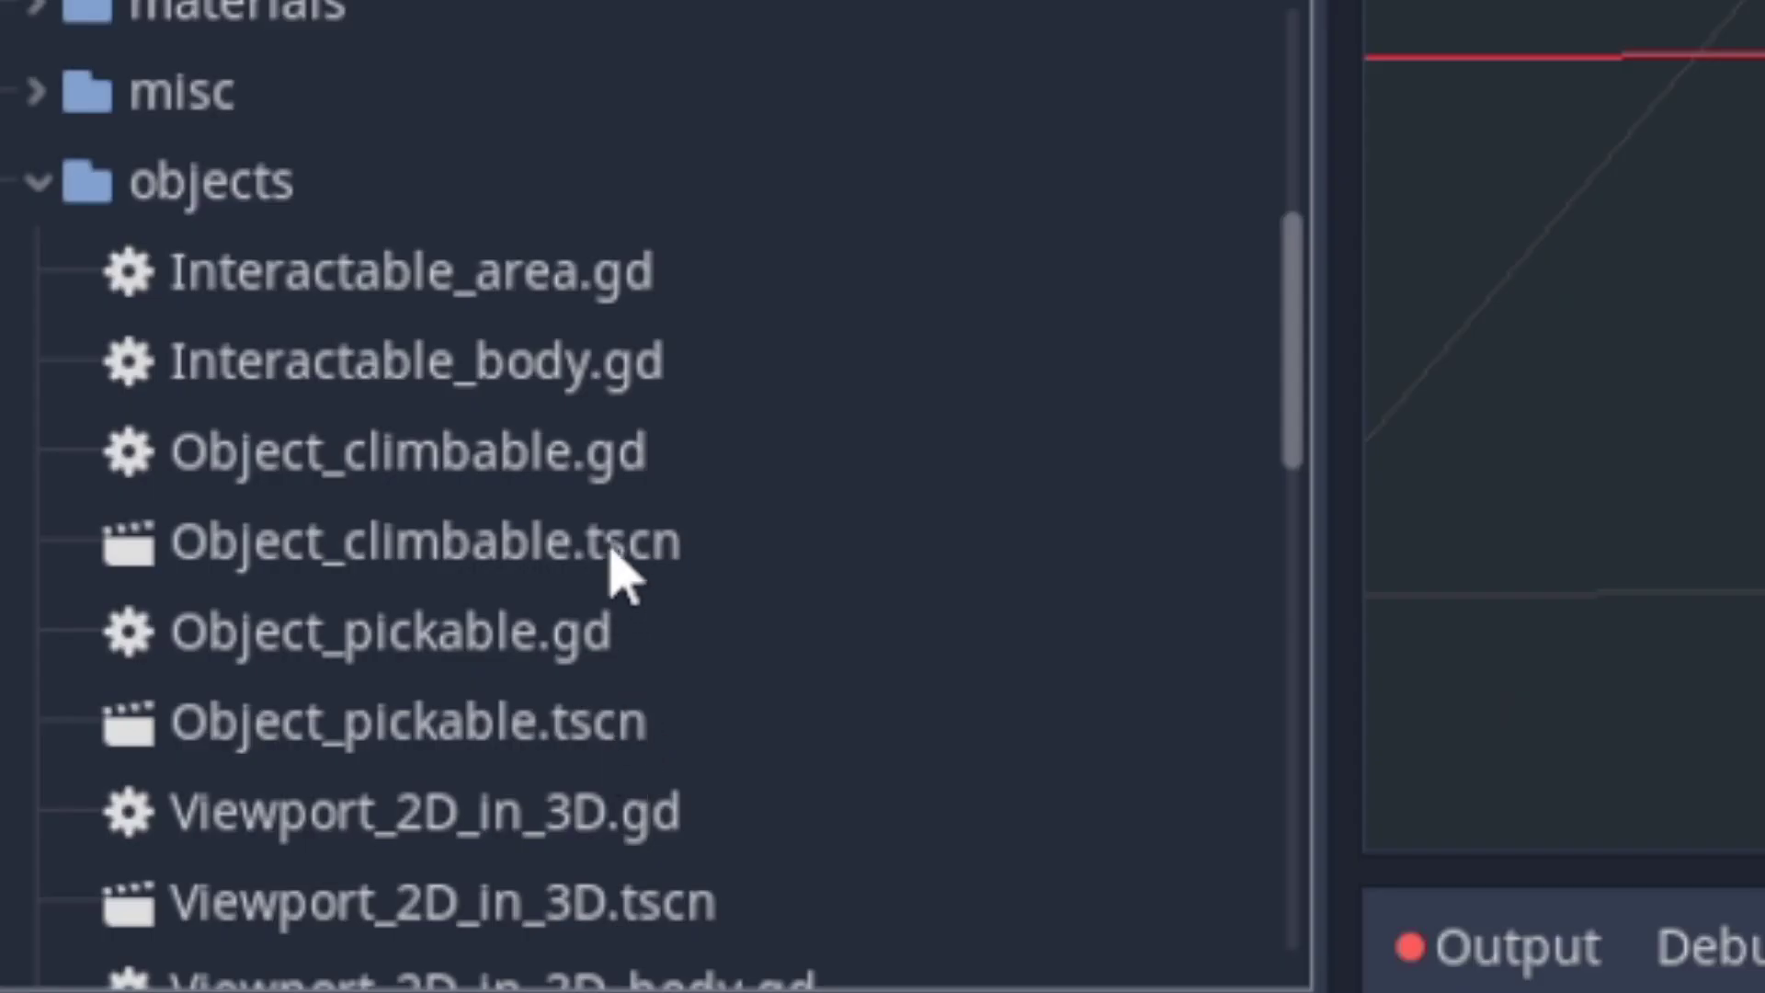
Create a new scene inheriting from Object_climbable.tscn.
left_click(627, 566)
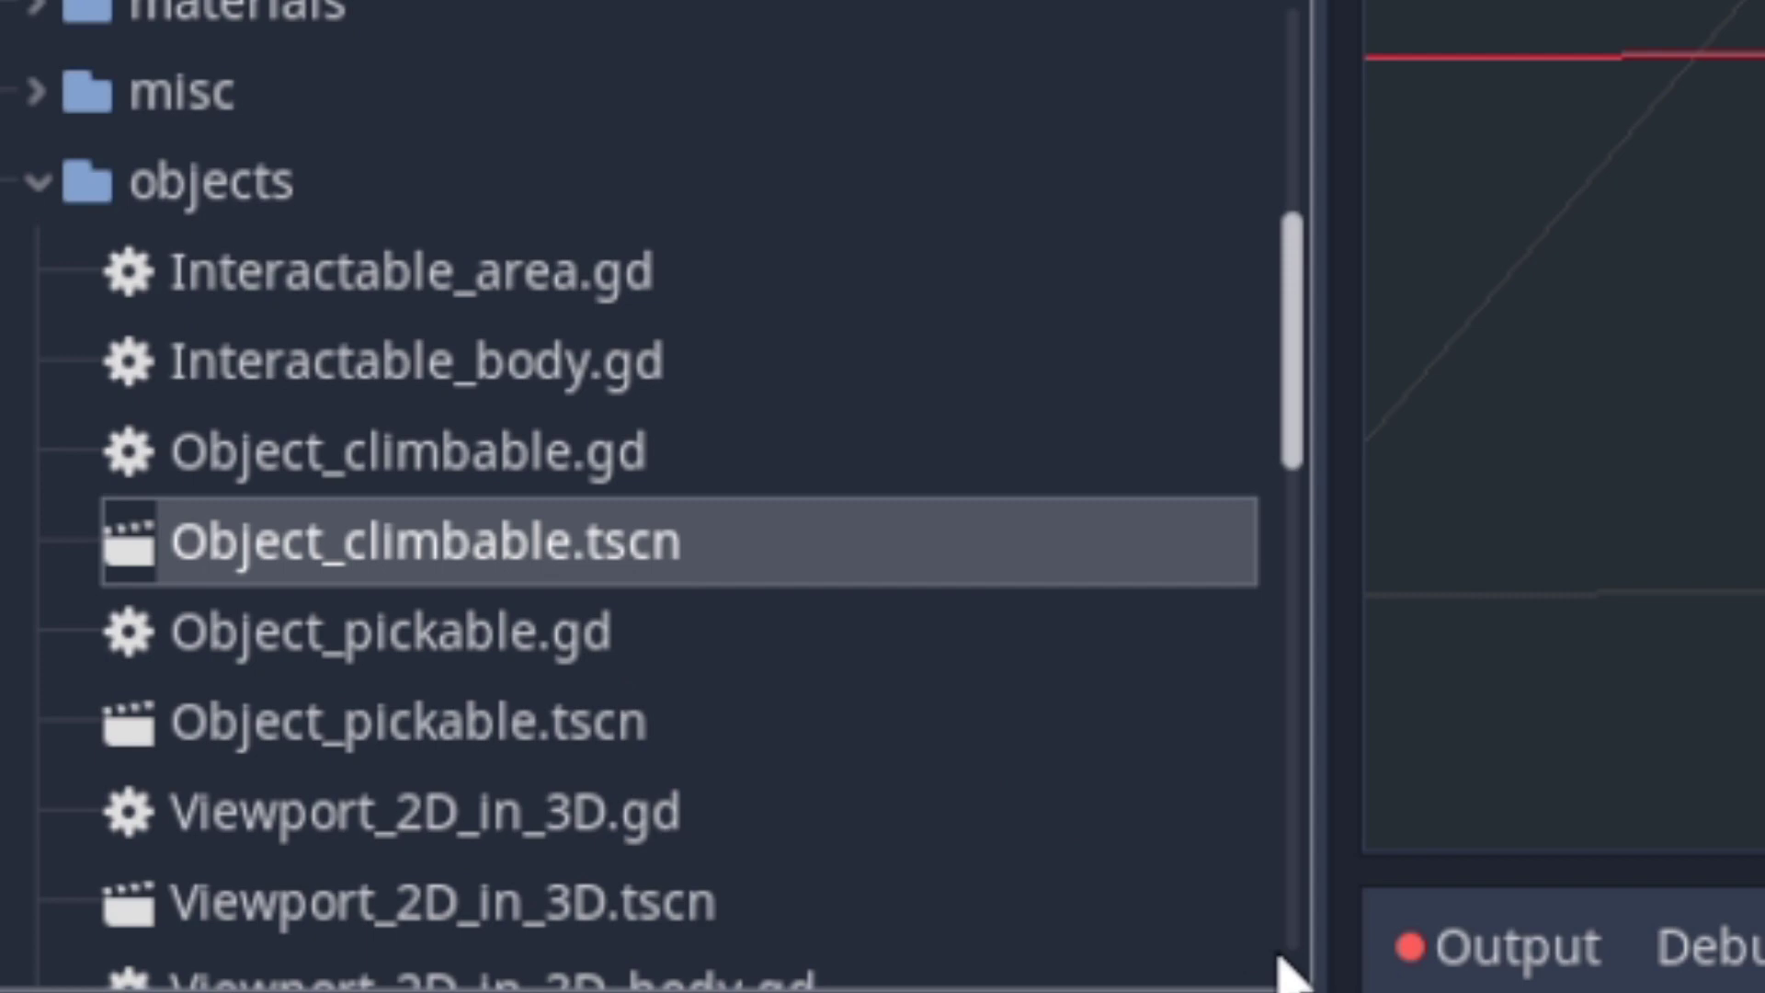
right_click(911, 552)
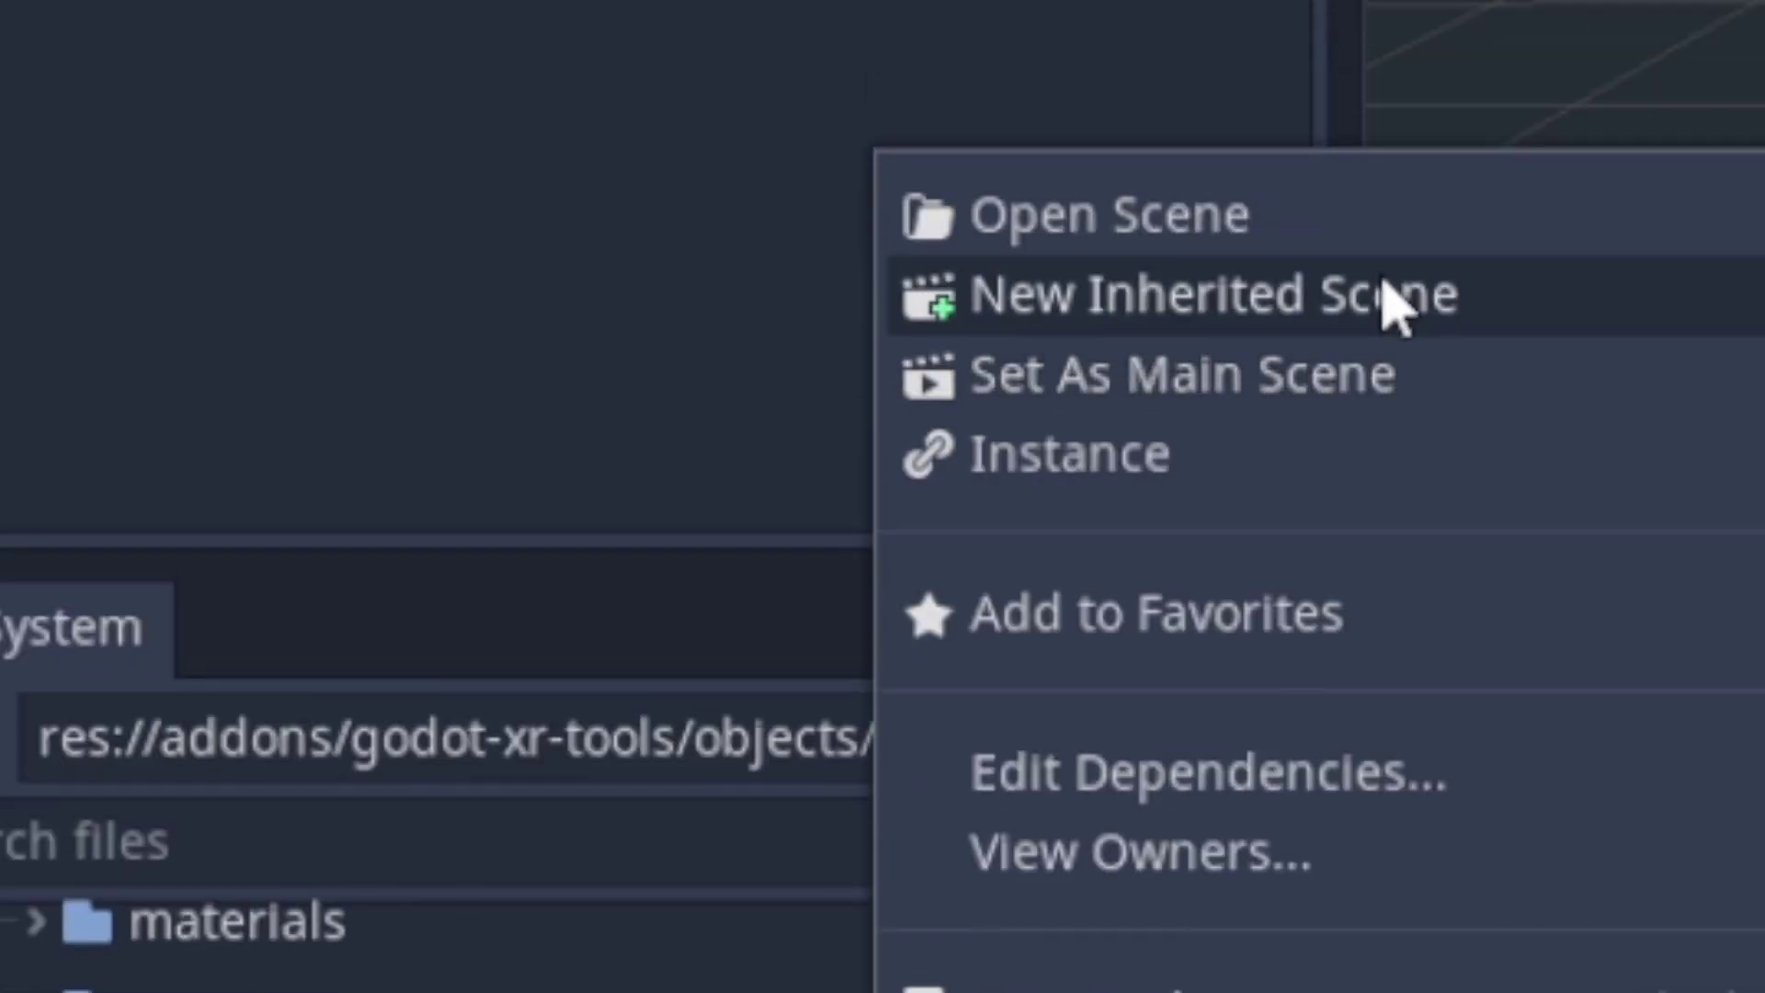
left_click(1469, 302)
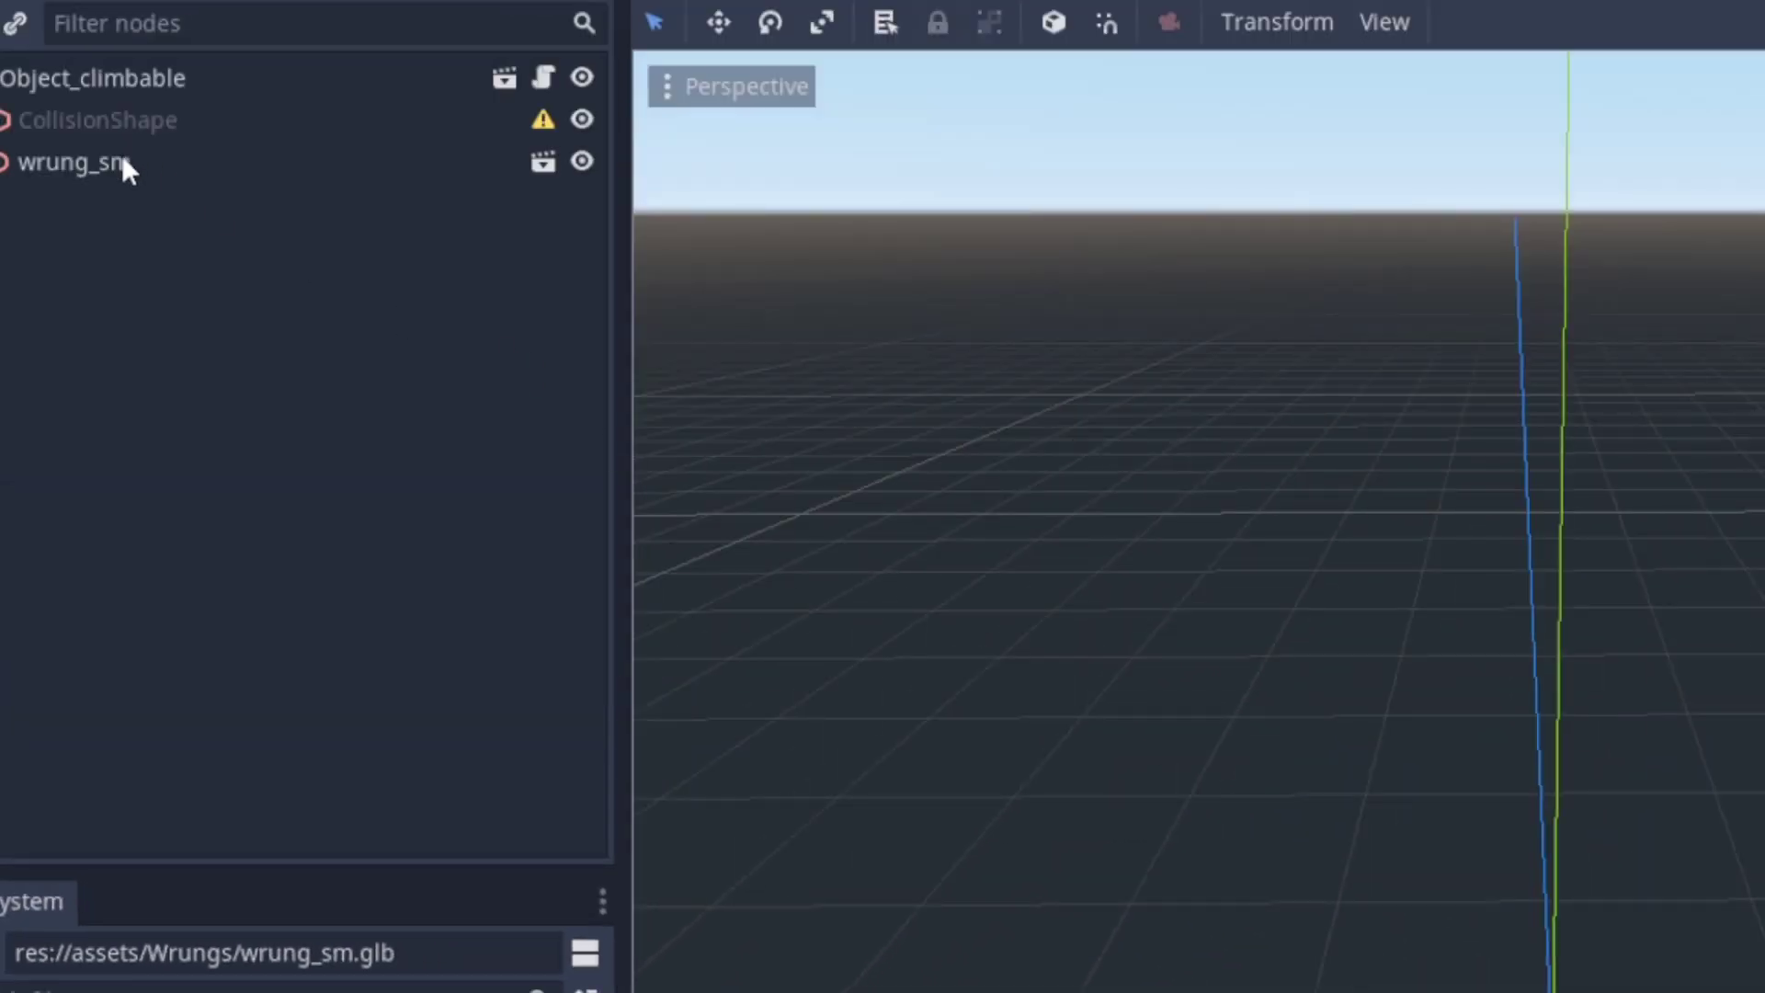
Give the wrung_sm scene's CollisionShape a new BoxShape.
left_click(122, 161)
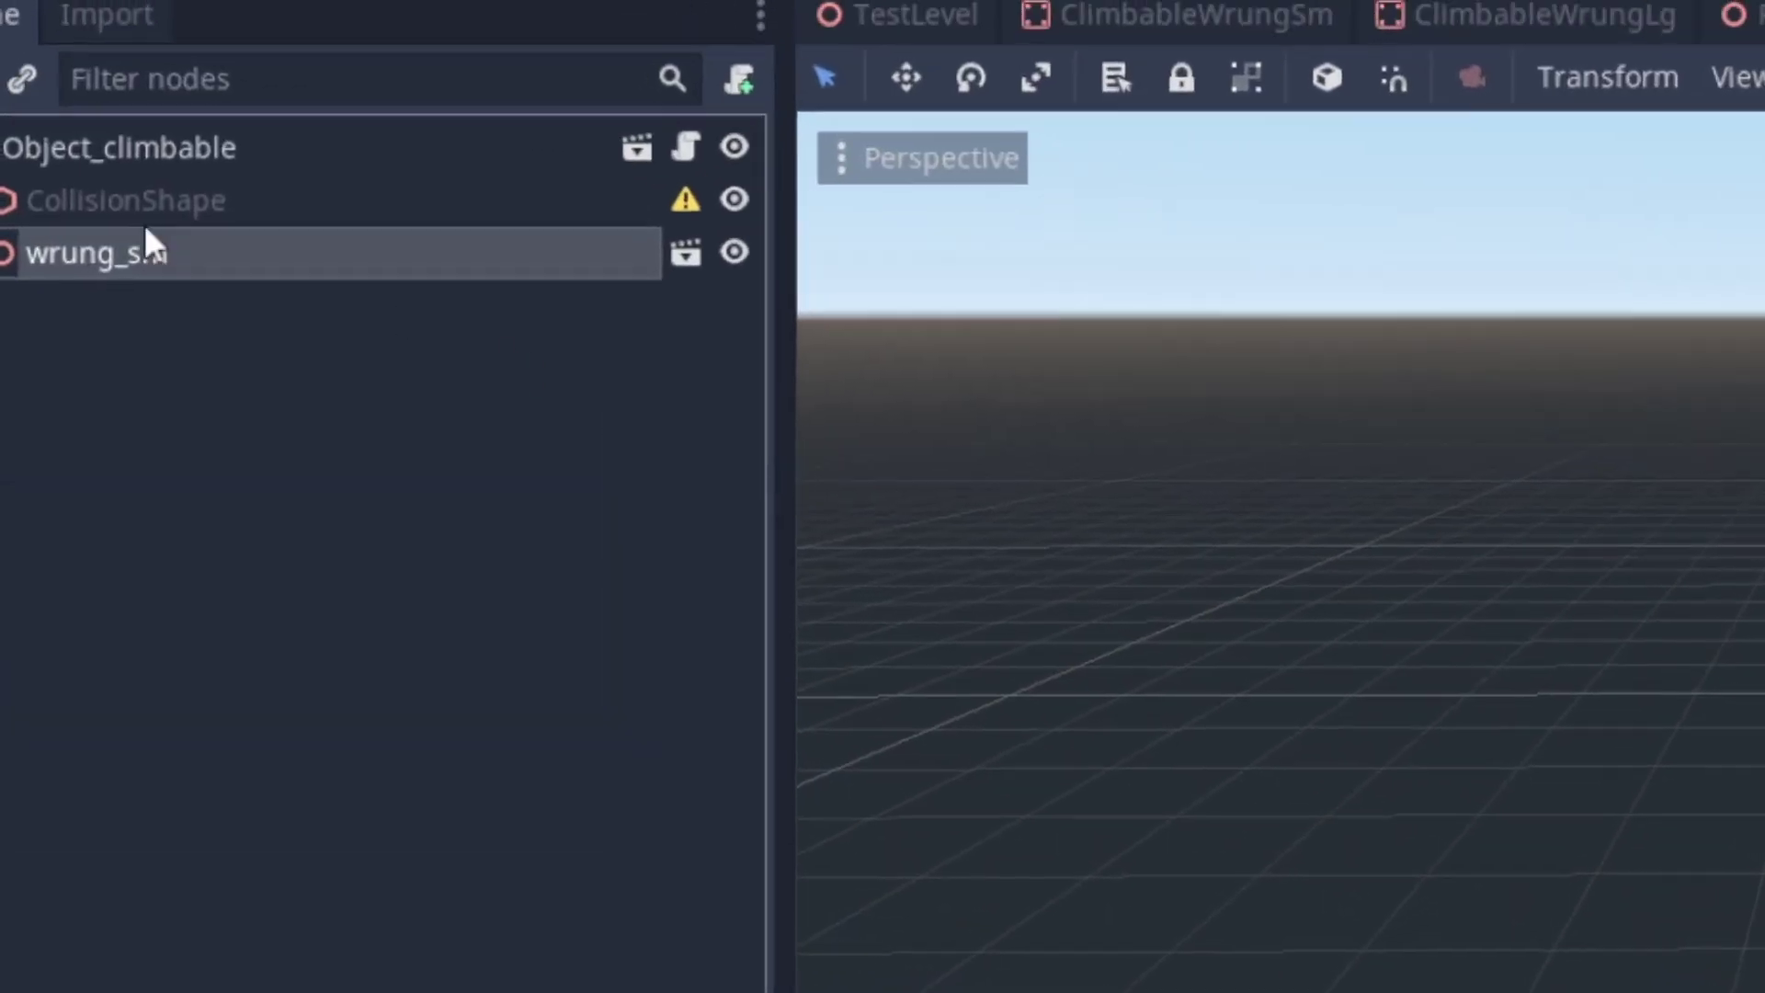
left_click(111, 121)
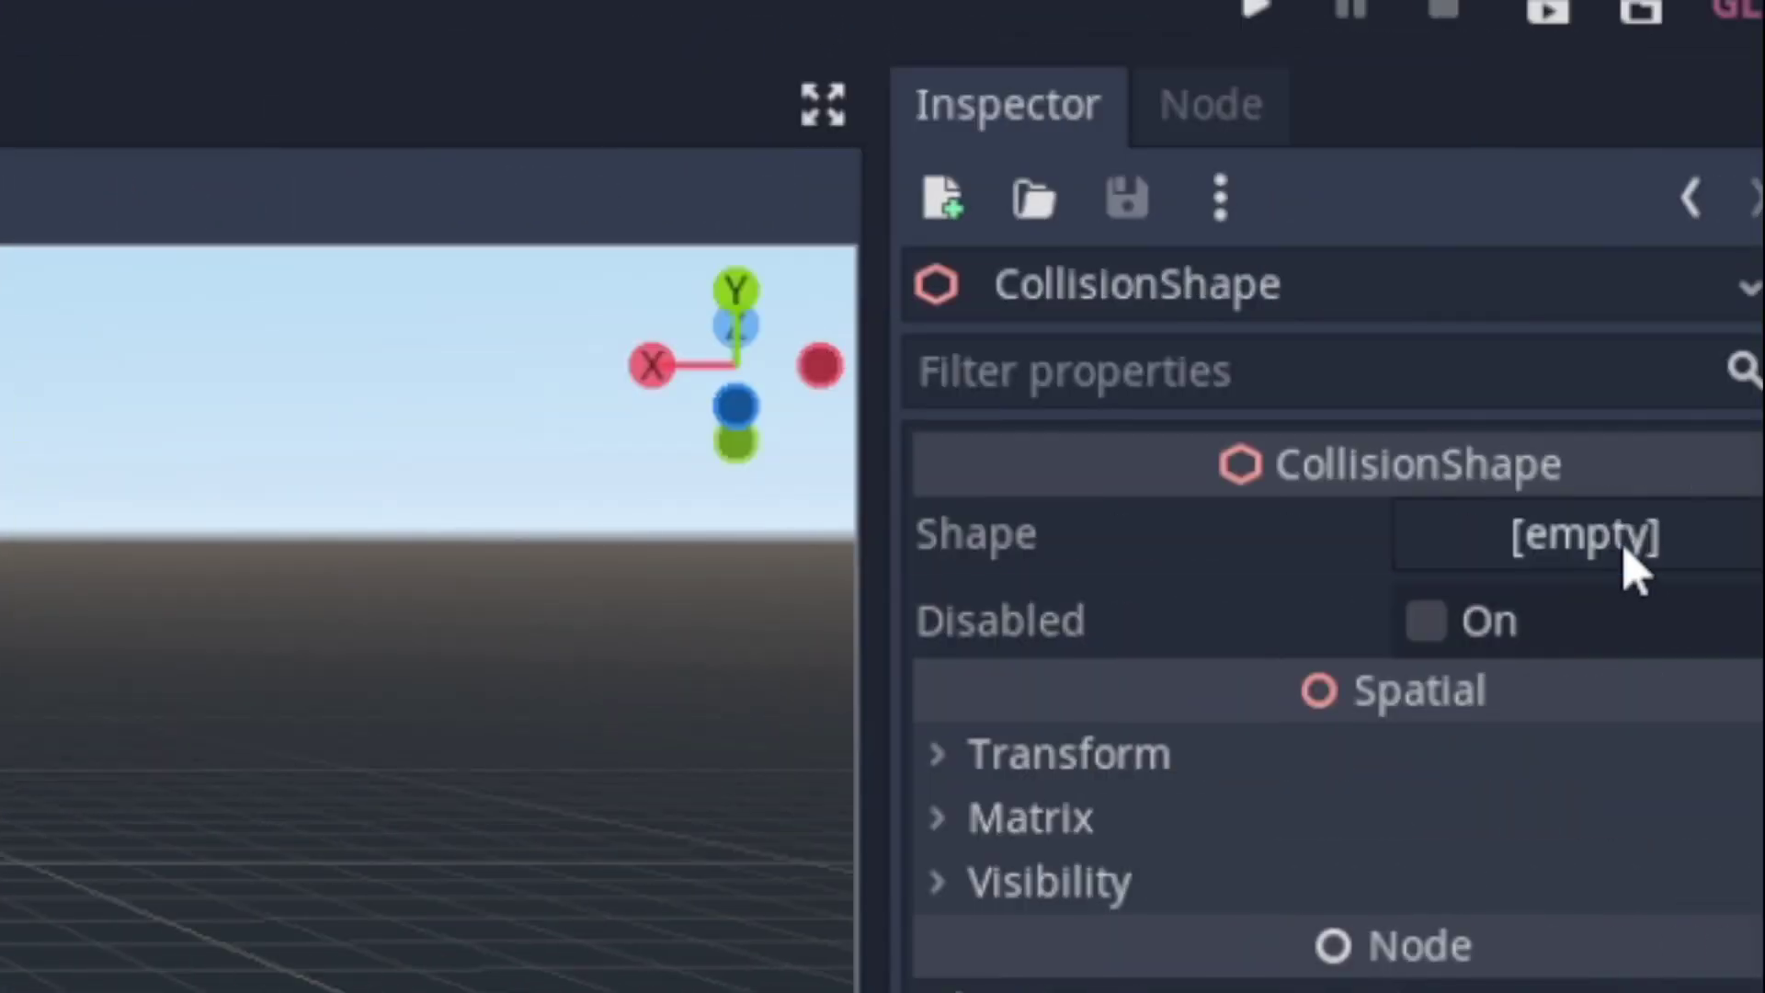
left_click(1607, 555)
left_click(1521, 632)
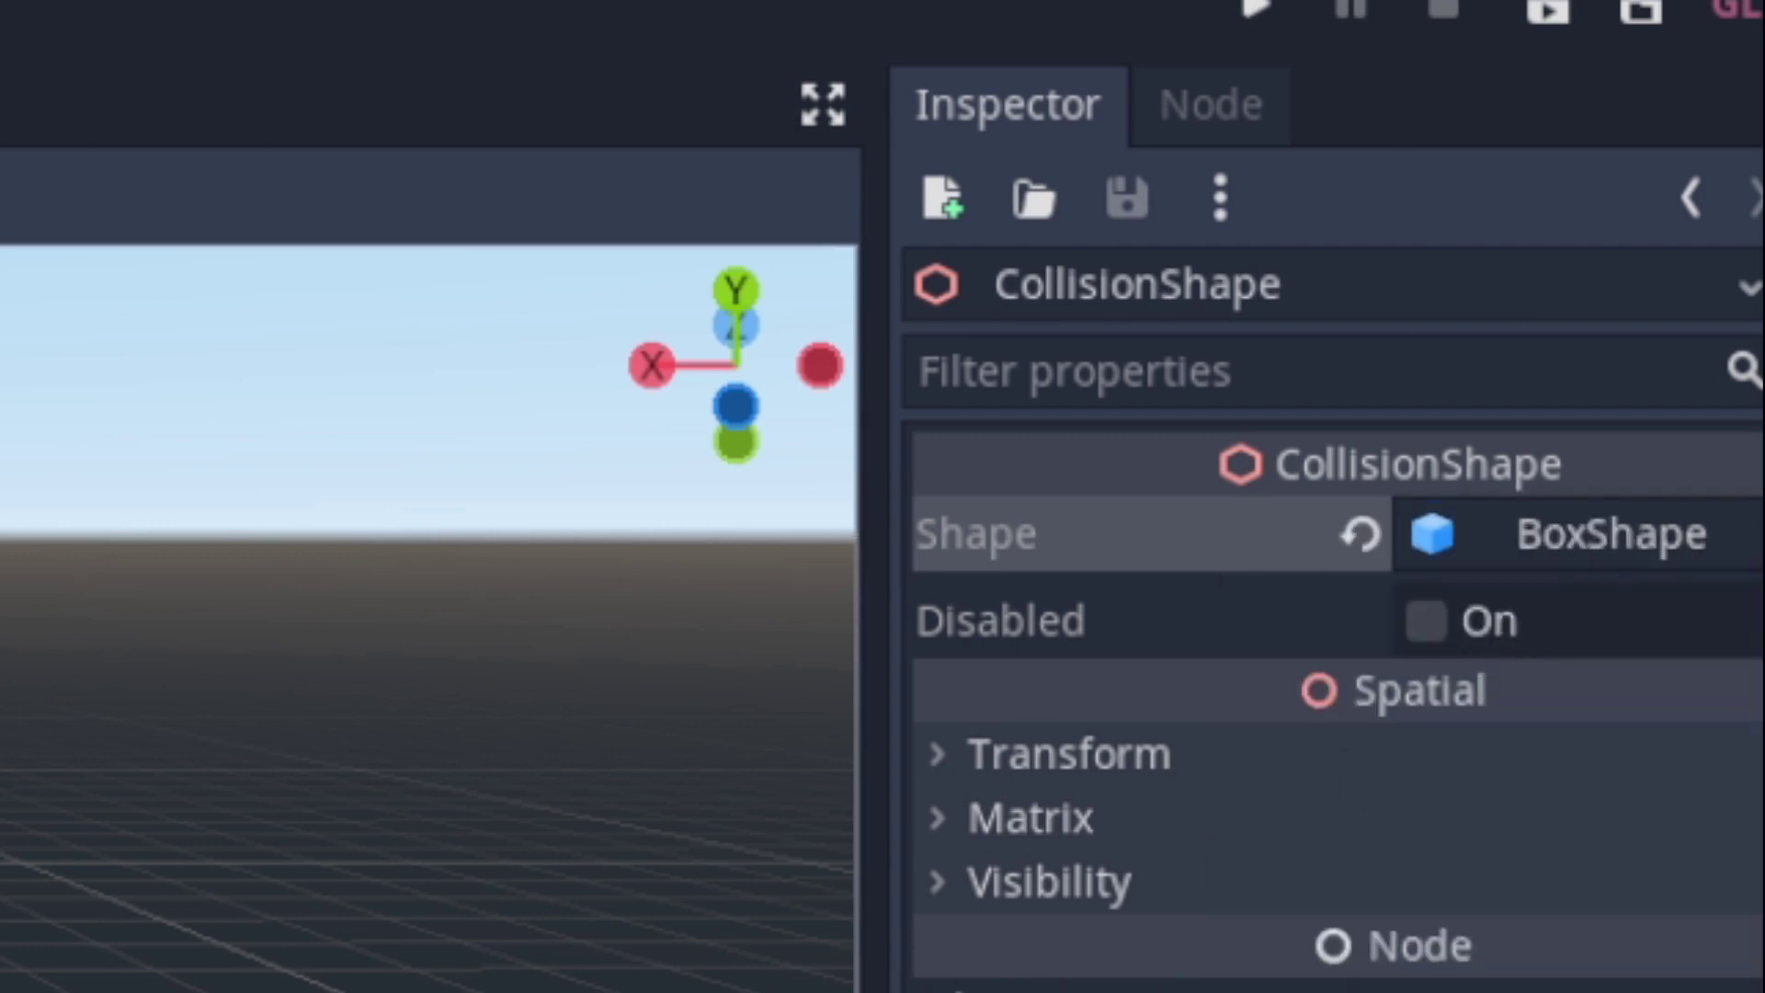